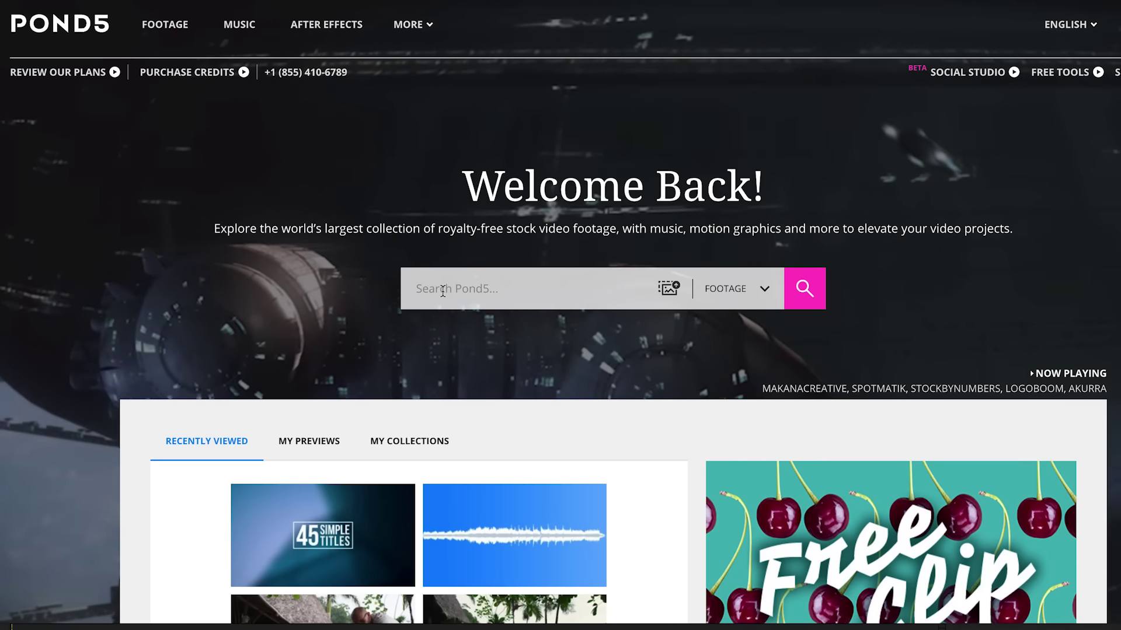
Step: Search Pond5 for 'yoga' and add the Woman Practicing Yoga At Sunset clip to a collection
click(443, 291)
text(yoga)
key(Return)
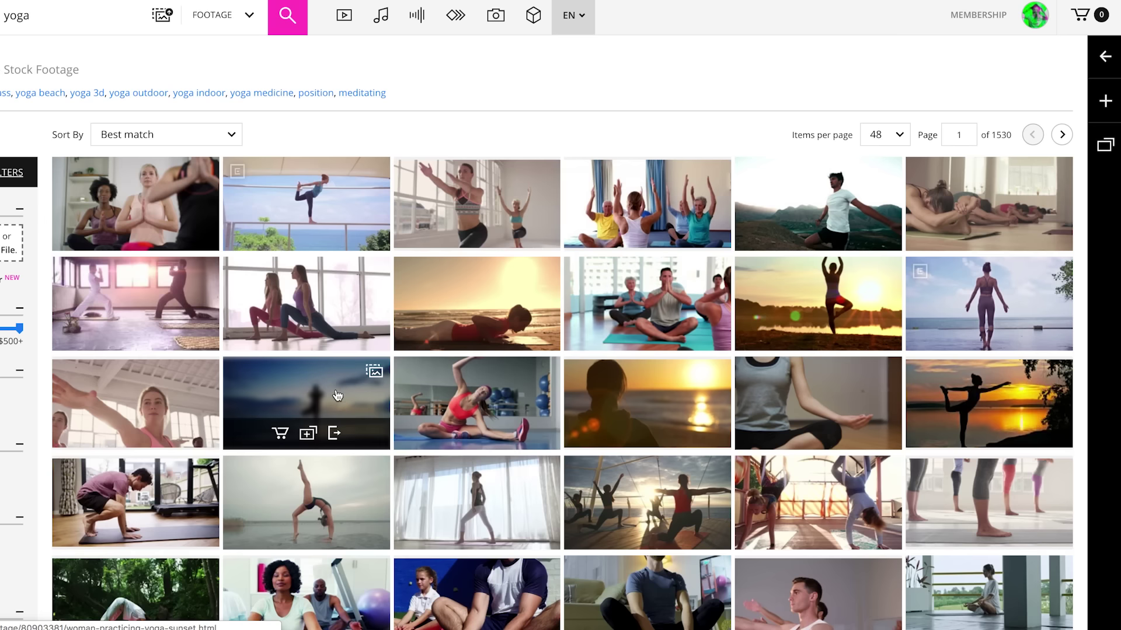
mouse_move(337, 396)
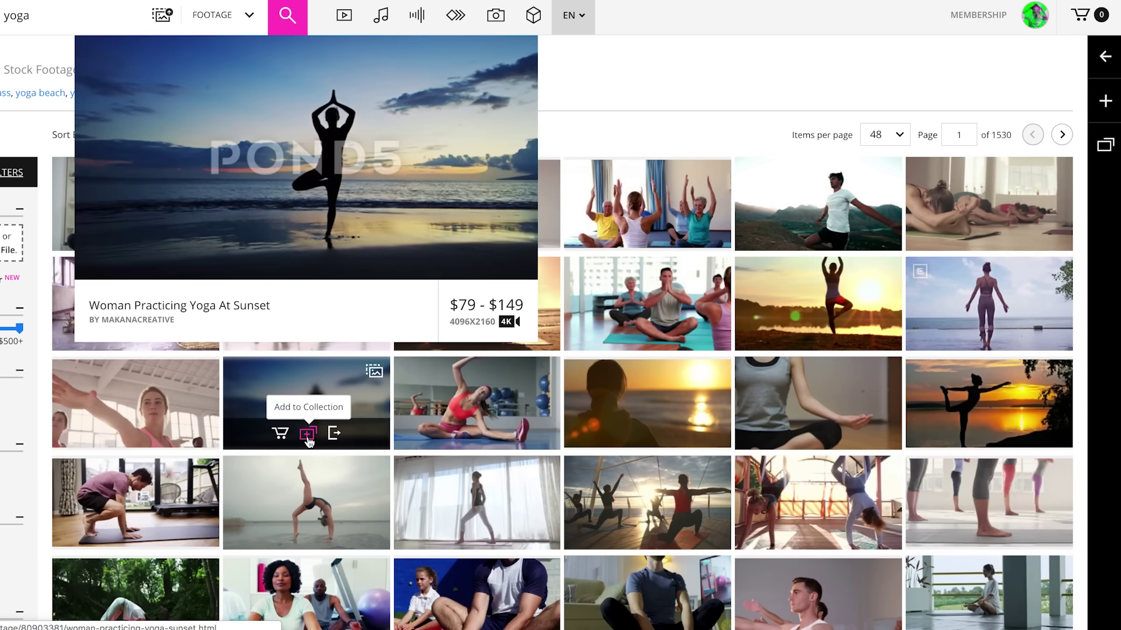
click(307, 435)
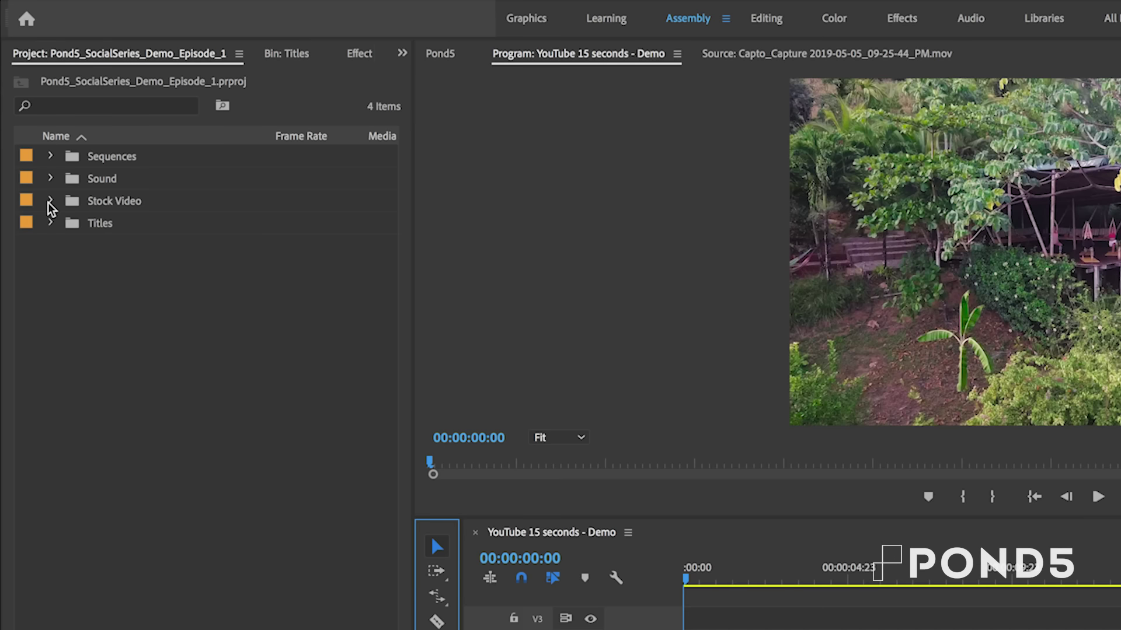
click(50, 201)
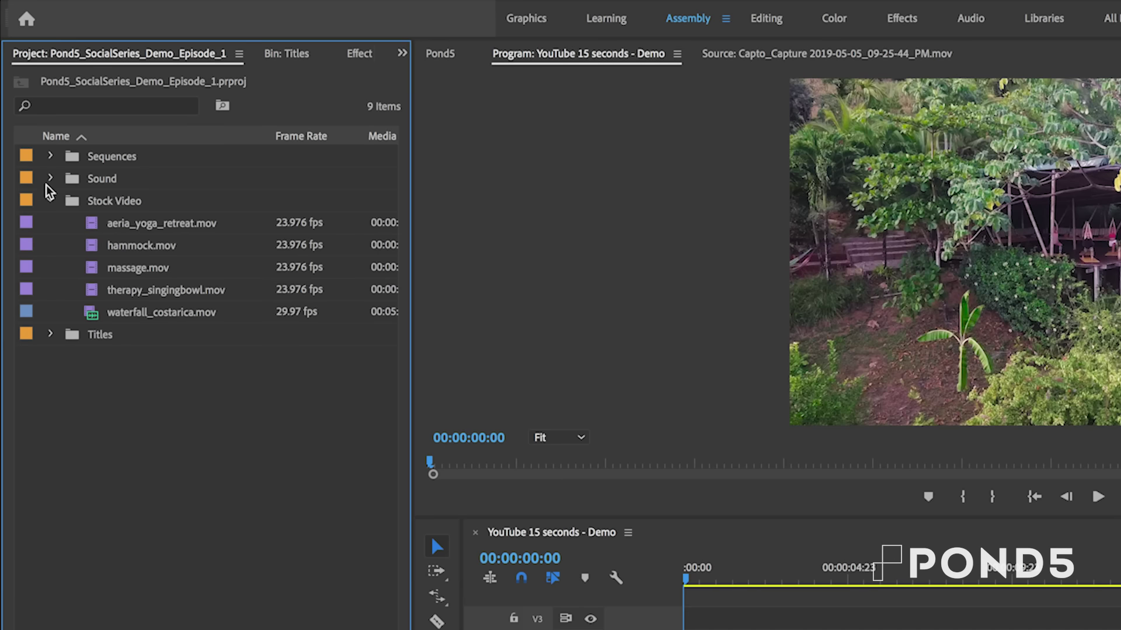
click(50, 179)
click(50, 178)
click(50, 201)
click(347, 6)
mouse_move(380, 53)
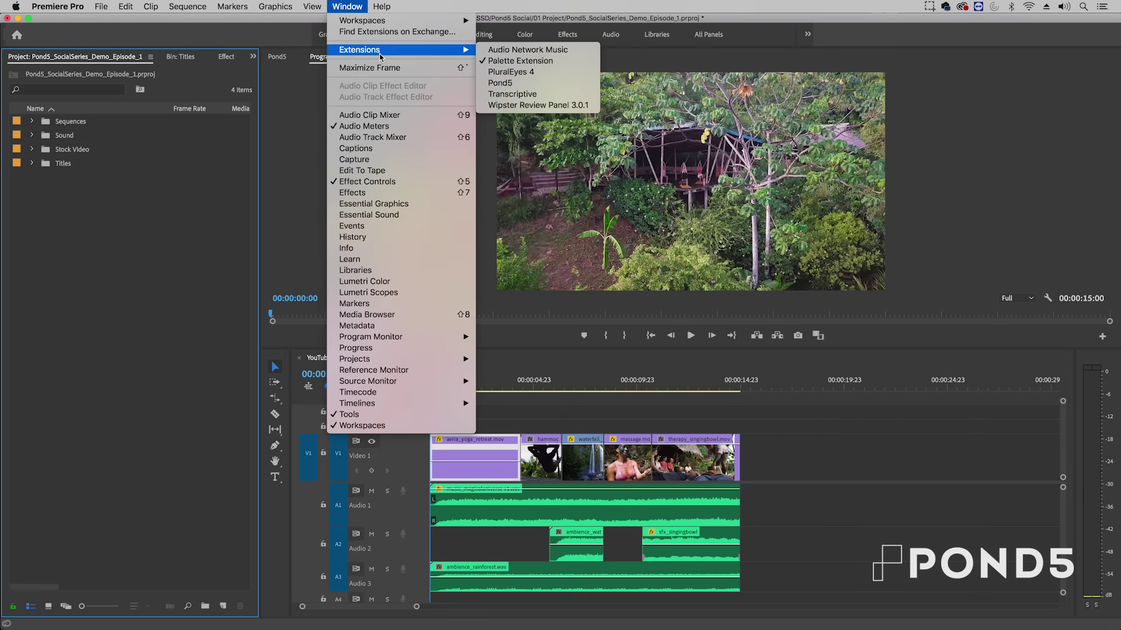
click(513, 85)
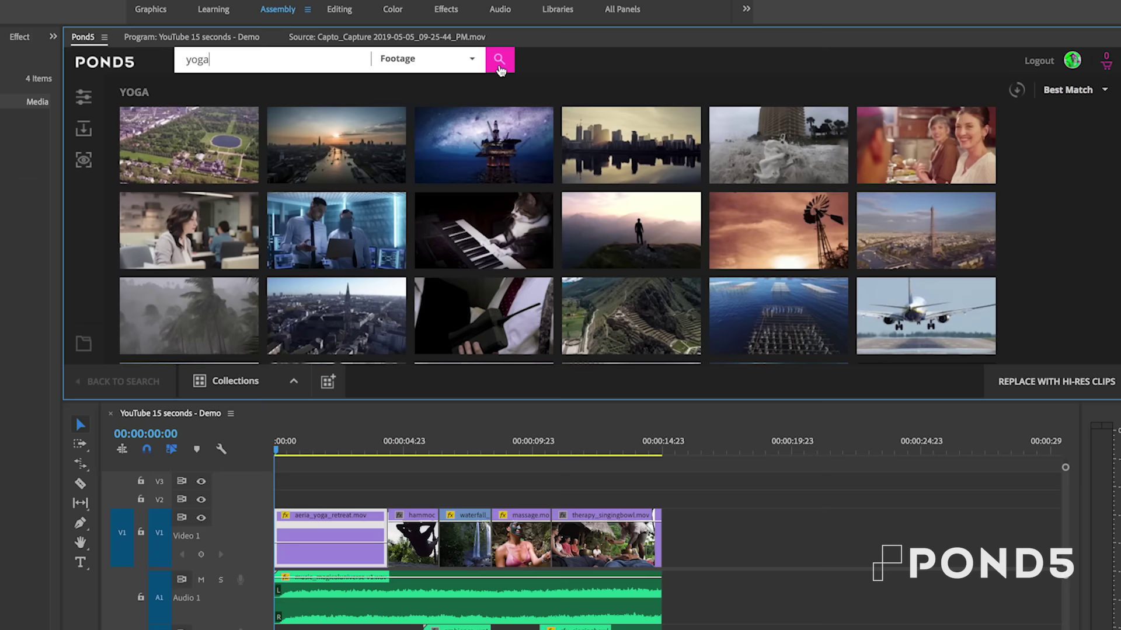
click(499, 65)
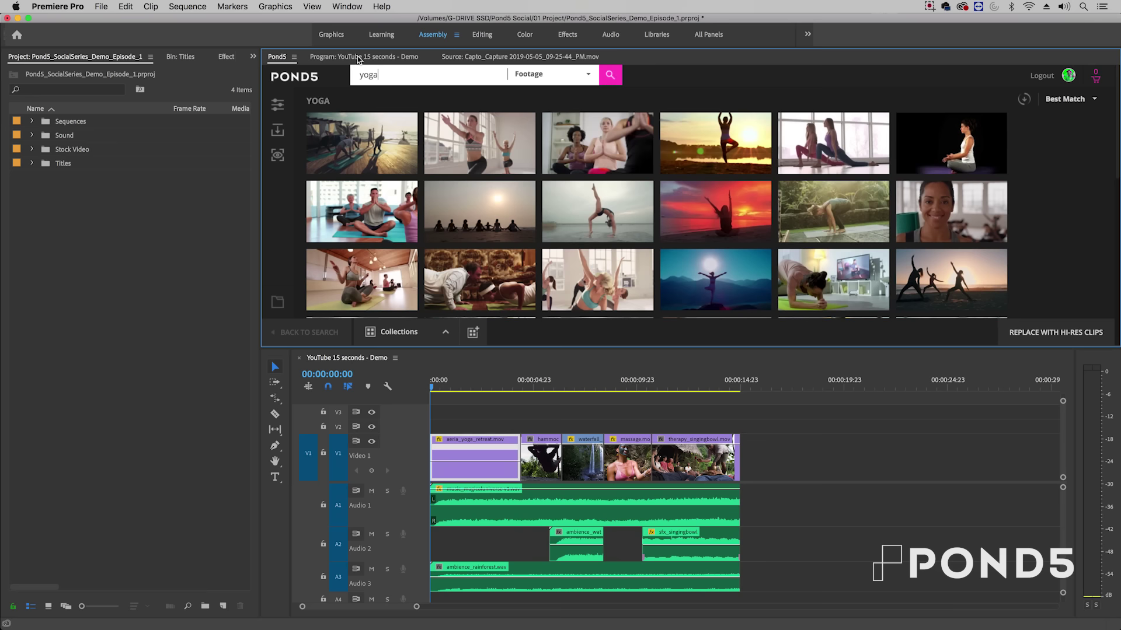
click(358, 58)
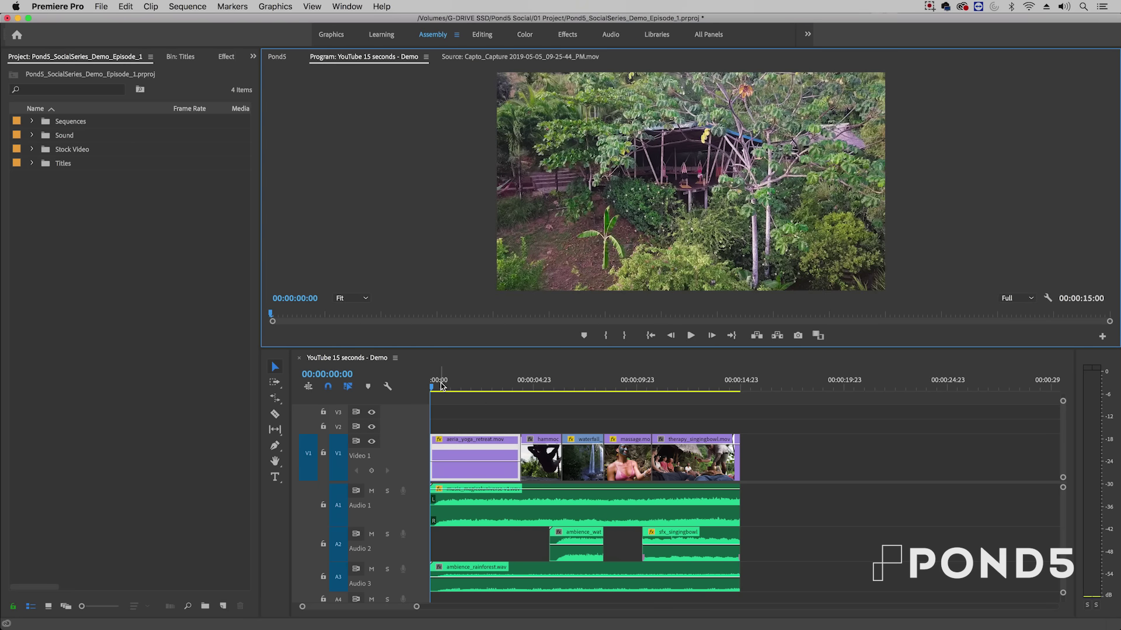
Step: Scrub through the sequence, then play it from the start to near the end of the ad
drag(442, 386, 695, 422)
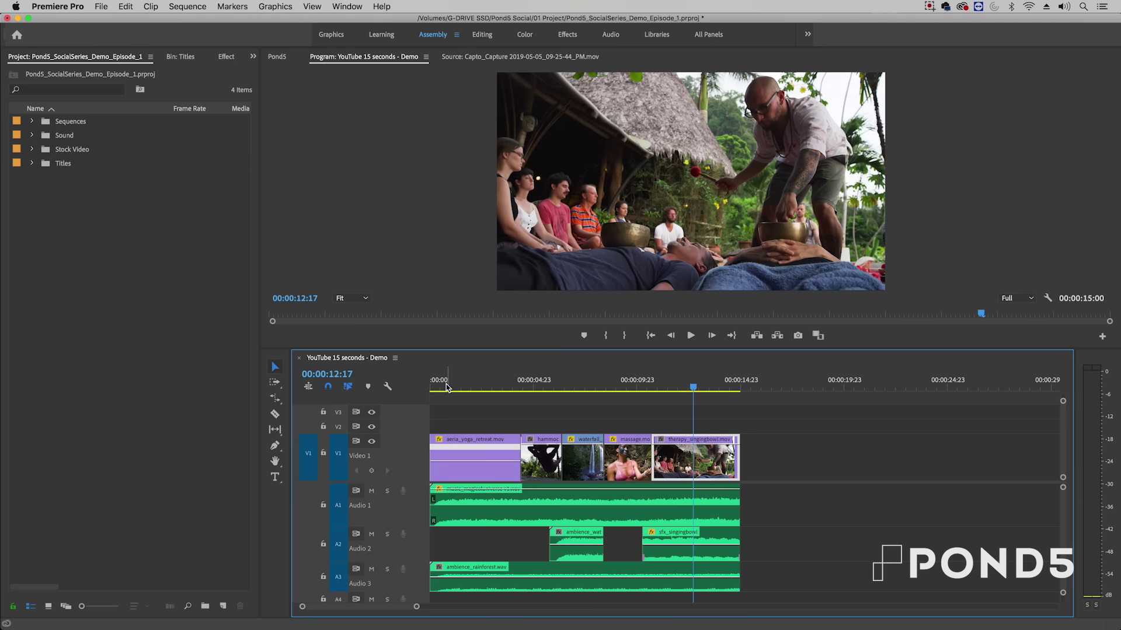
drag(447, 387, 402, 388)
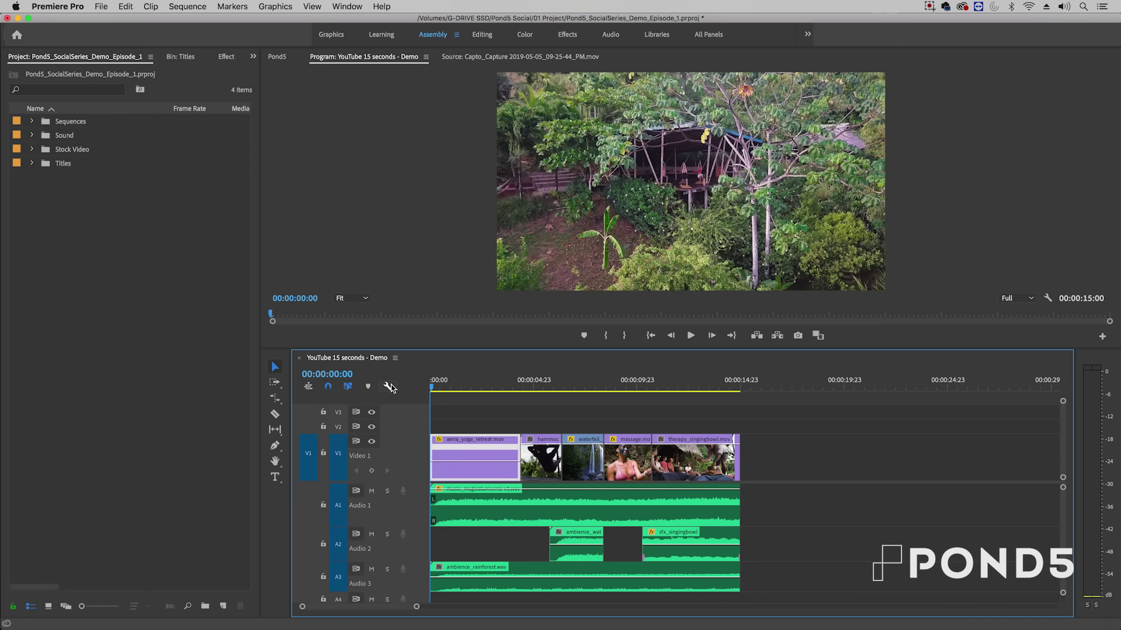
key(space)
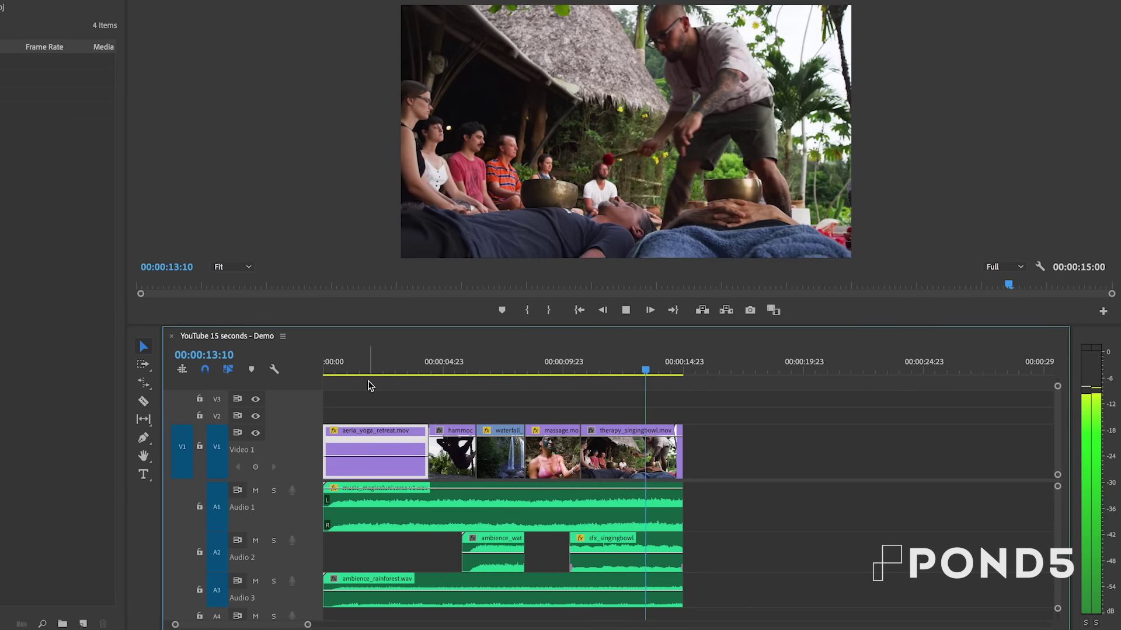
key(space)
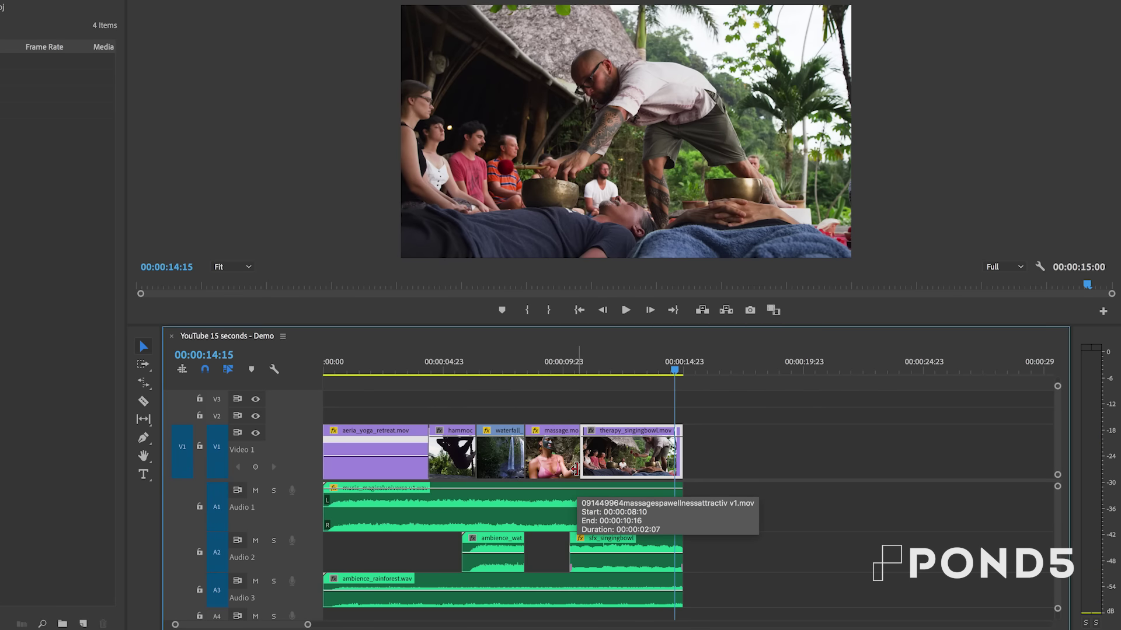
Step: Inspect the music clip on Audio 1 and the ambience_rainforest clip on Audio 3
click(520, 514)
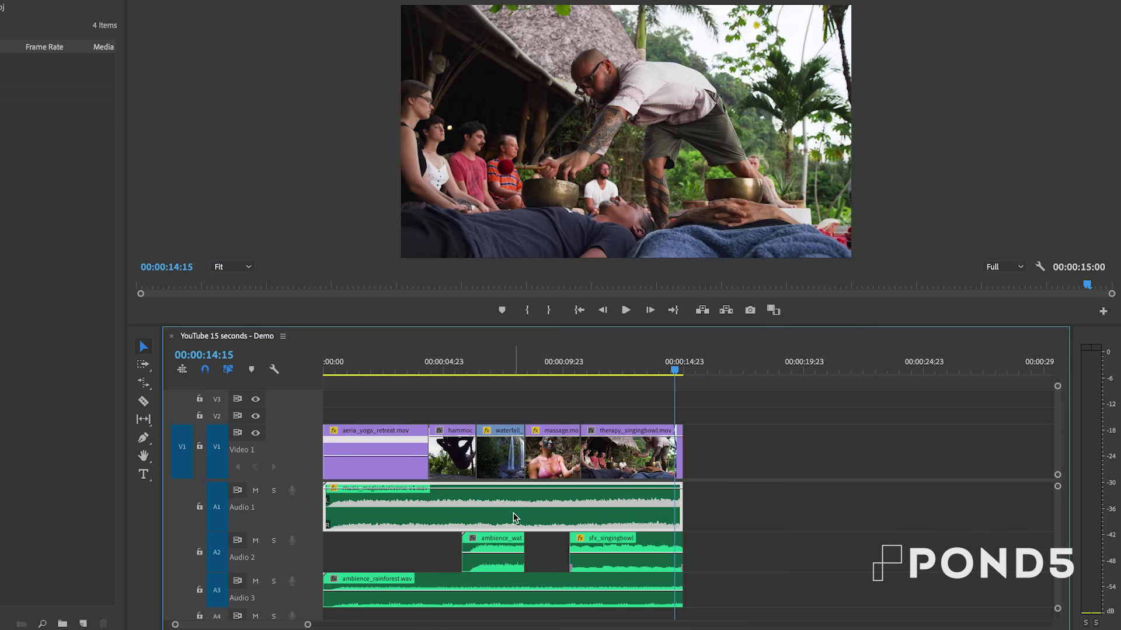
click(461, 591)
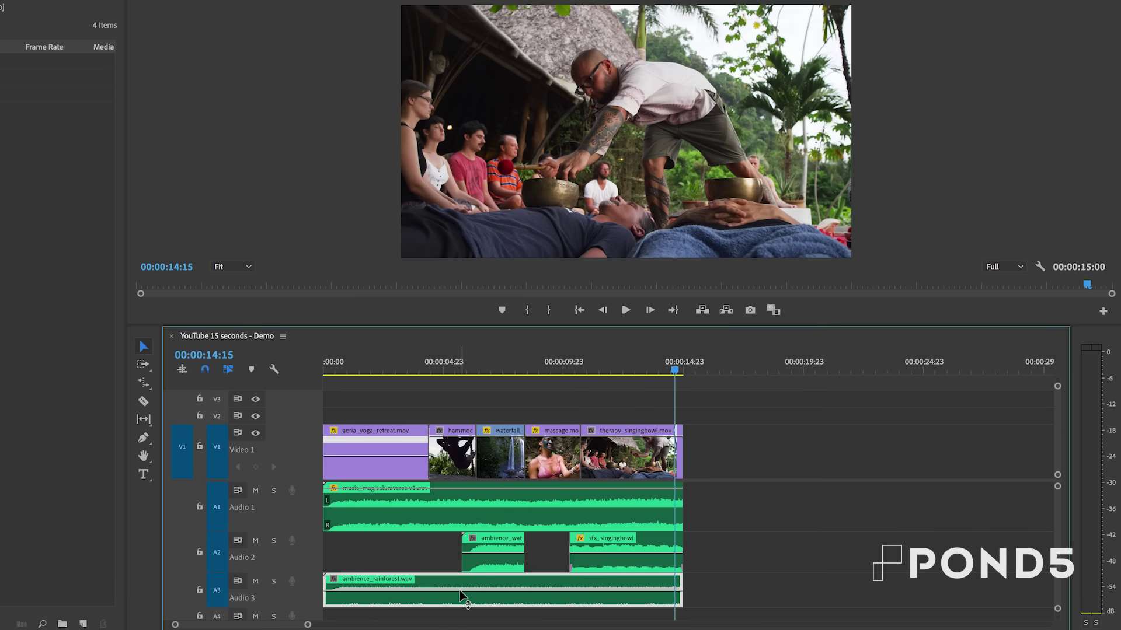
click(464, 503)
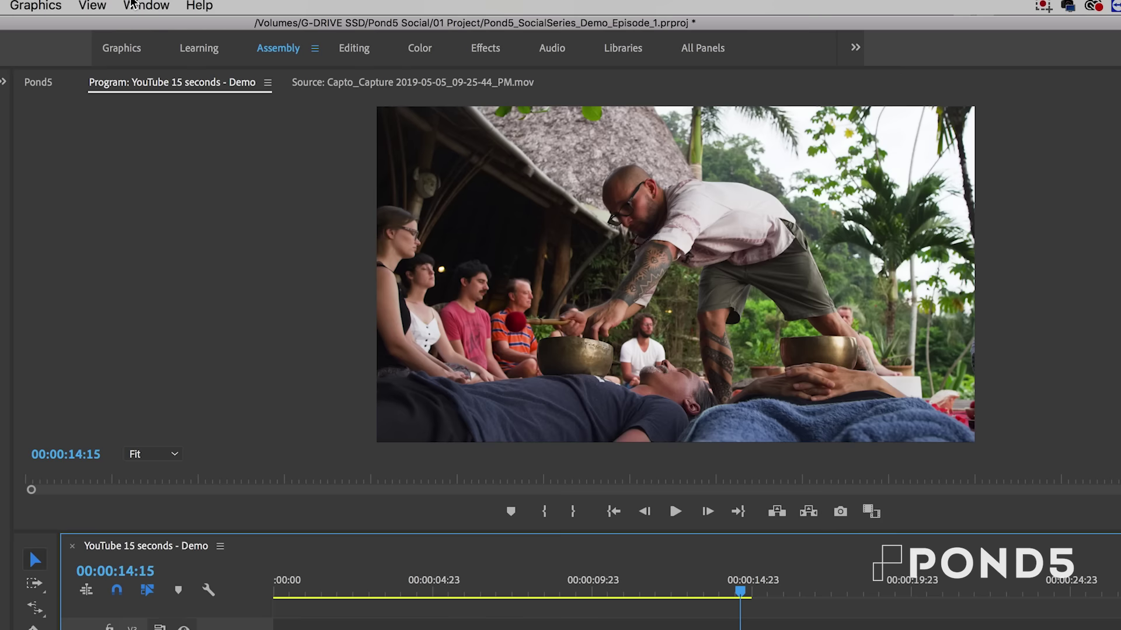
click(145, 5)
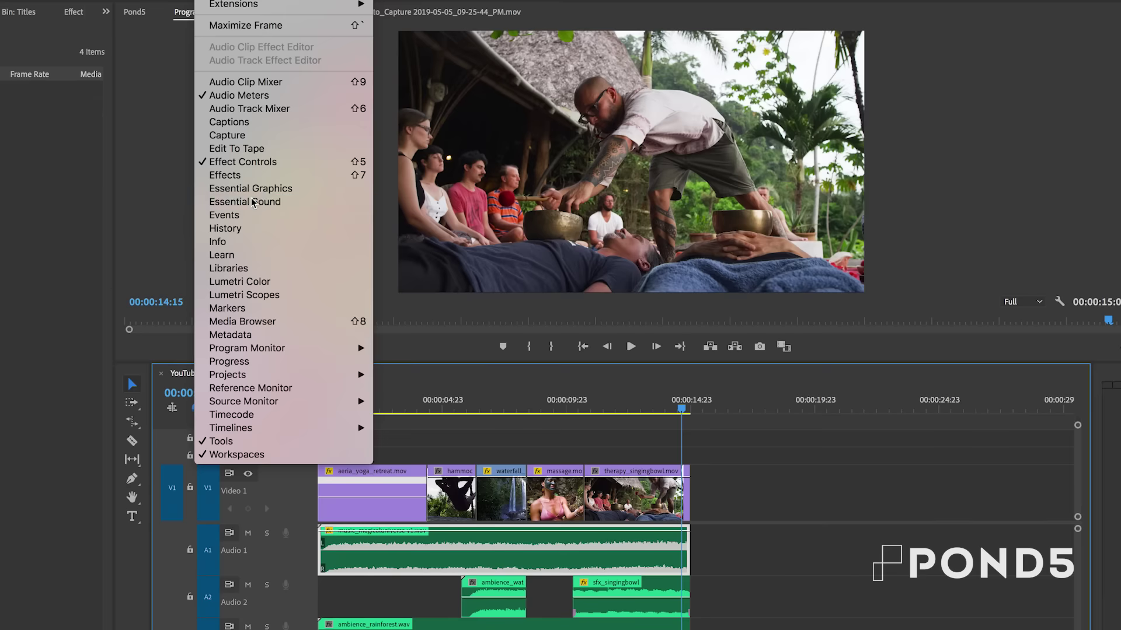
Step: In Essential Sound, tag the music clip as Music and auto-match its loudness
click(190, 326)
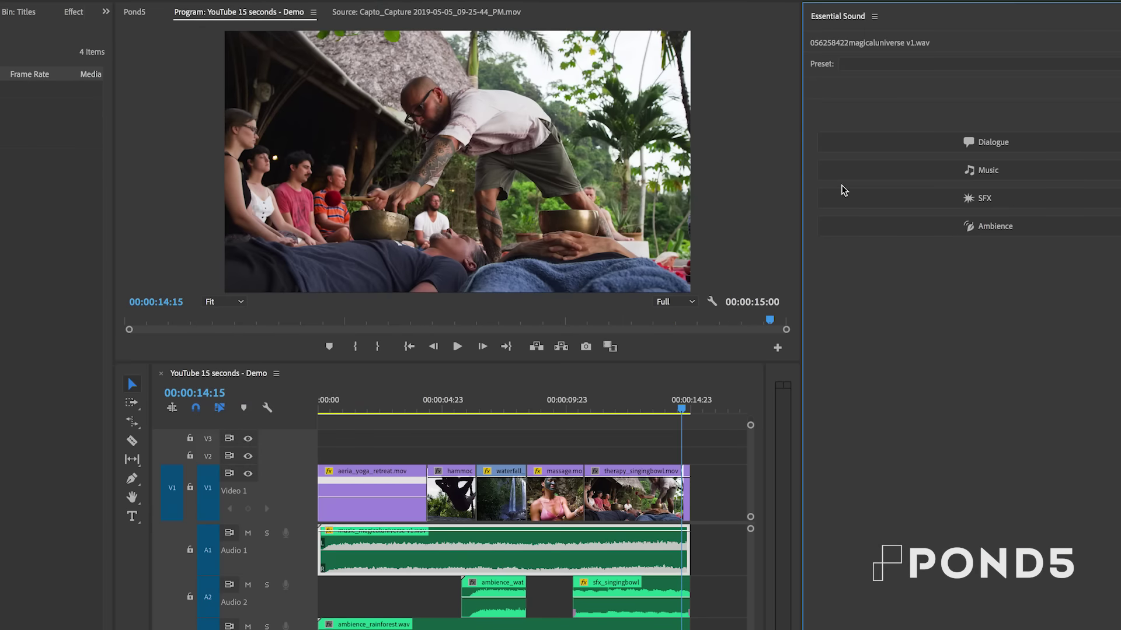
click(988, 170)
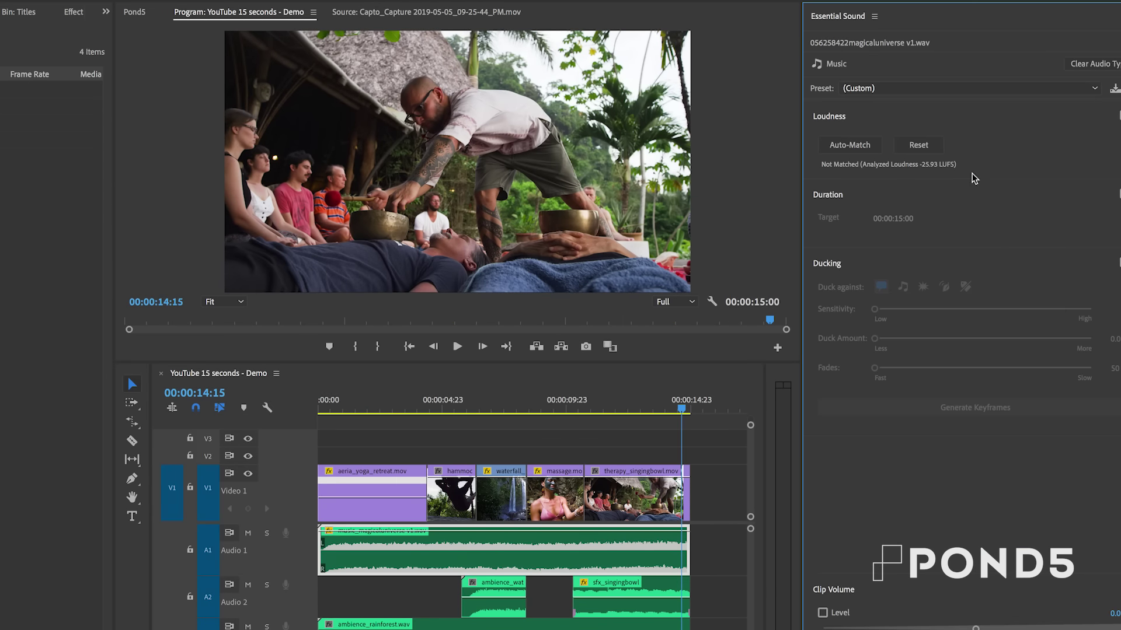
click(857, 150)
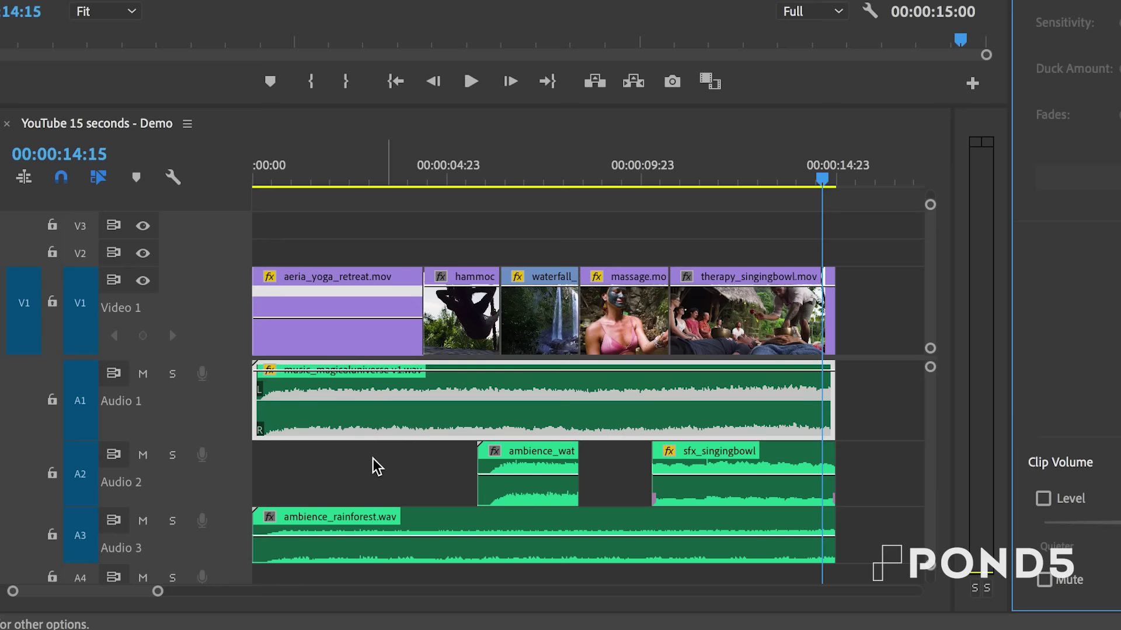
Step: Select both ambience clips, tag them as Ambience and auto-match their loudness
drag(290, 531, 497, 629)
drag(492, 558, 496, 558)
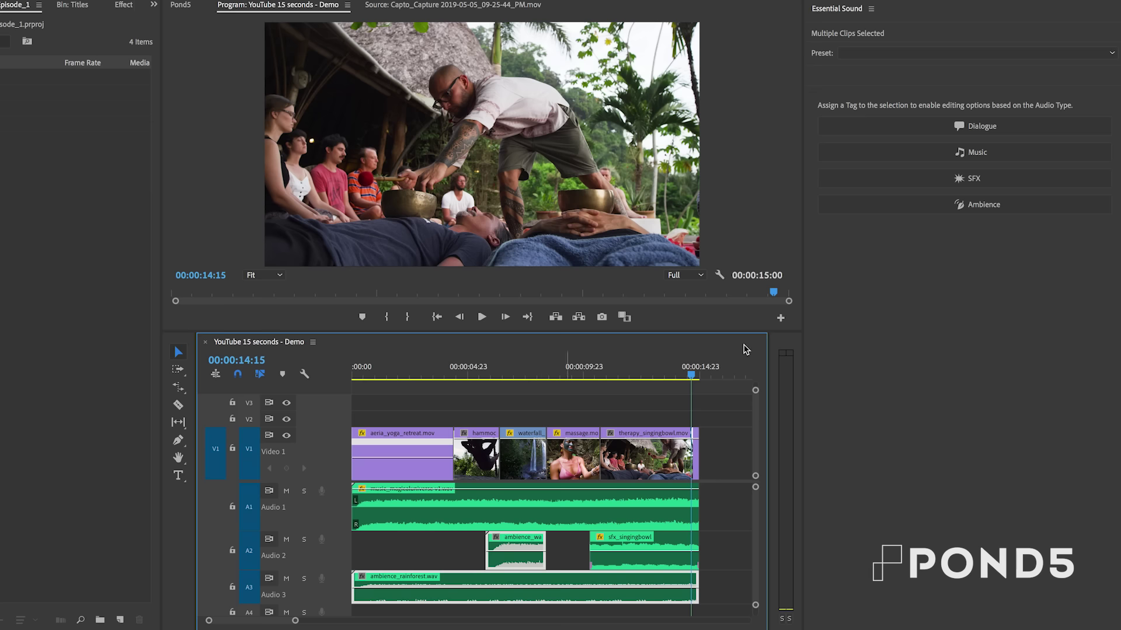
click(982, 208)
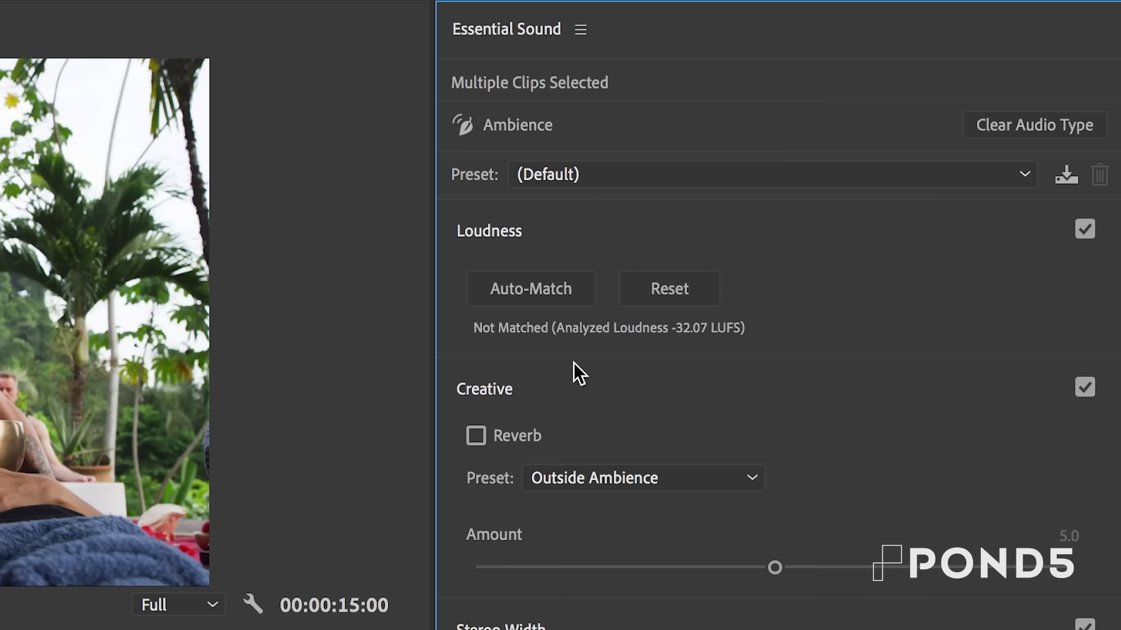
click(528, 298)
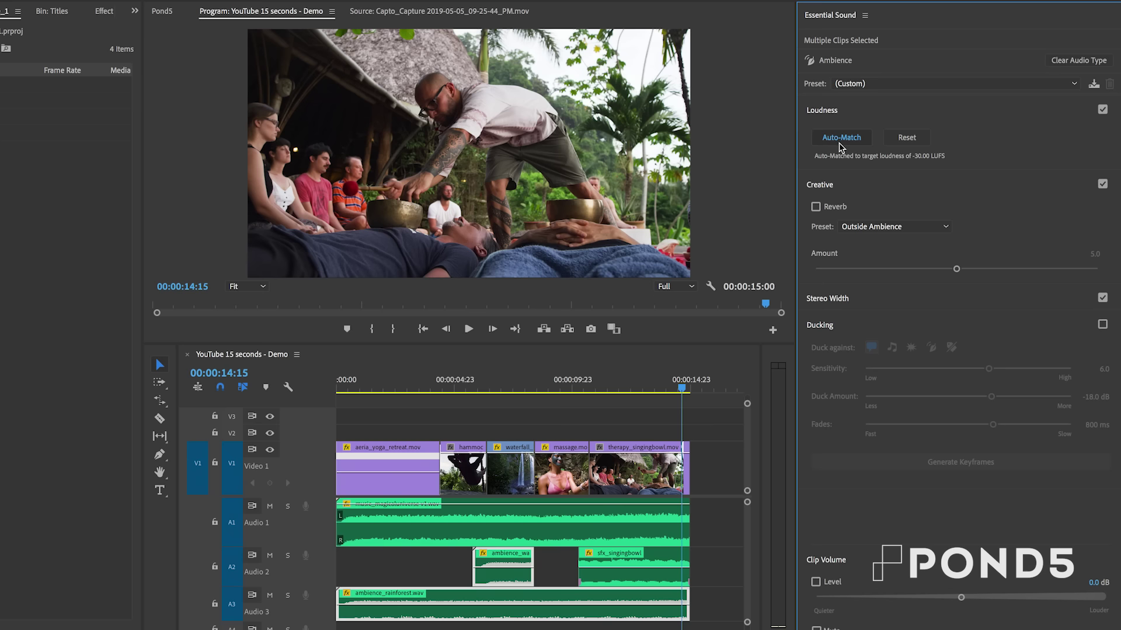
Step: Tag the sfx_singingbowl clip on Audio 2 as SFX and auto-match it to -21.00 LUFS
click(630, 577)
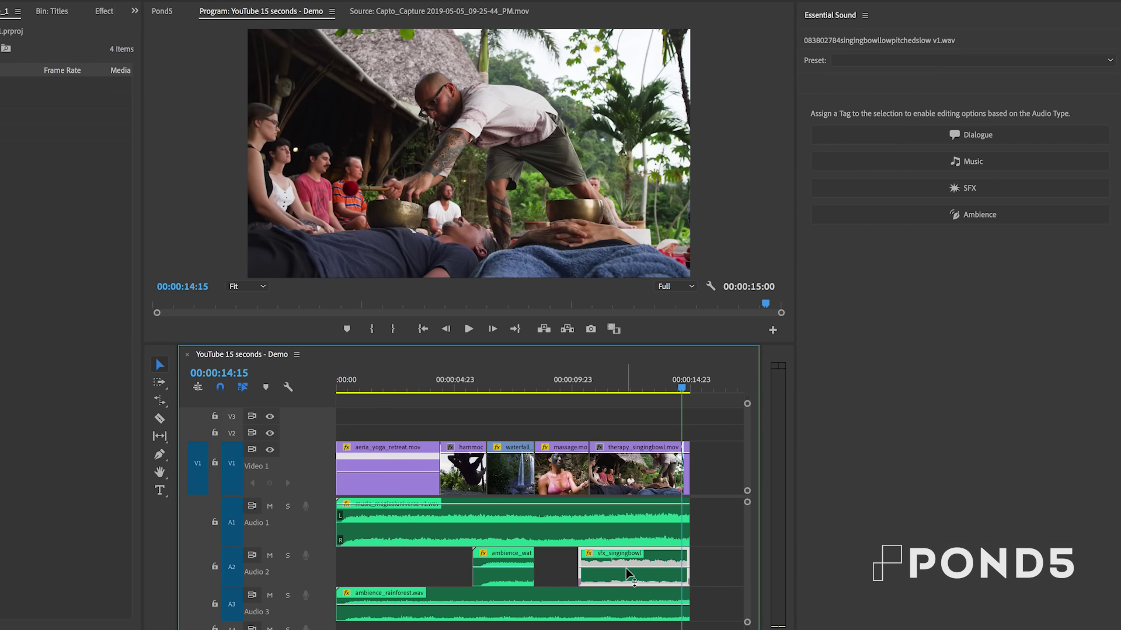
click(922, 192)
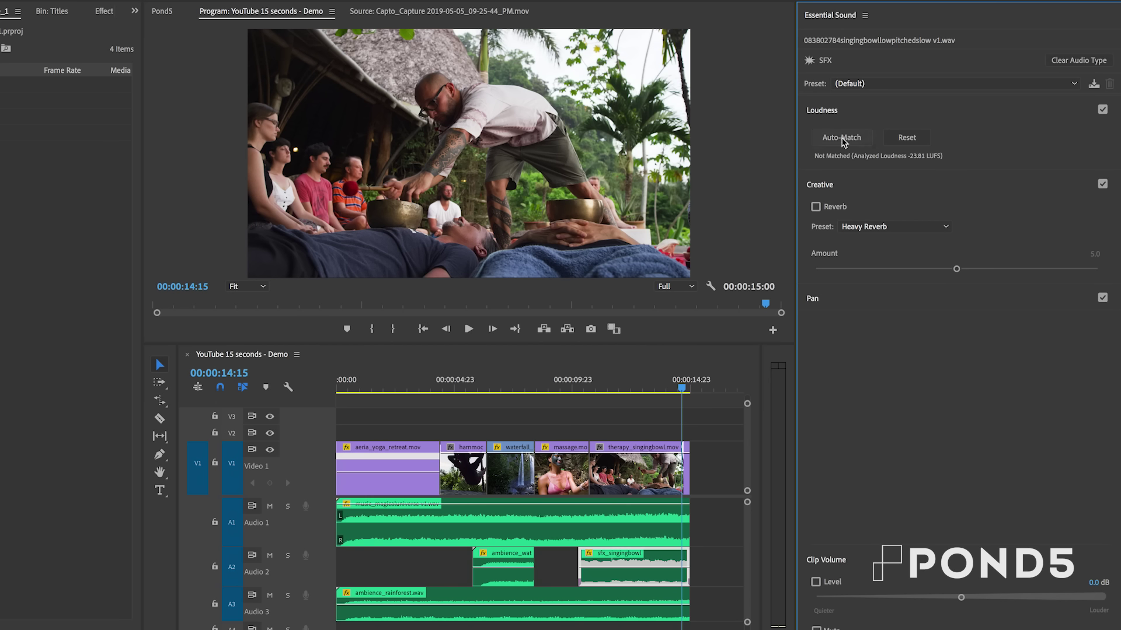
click(843, 140)
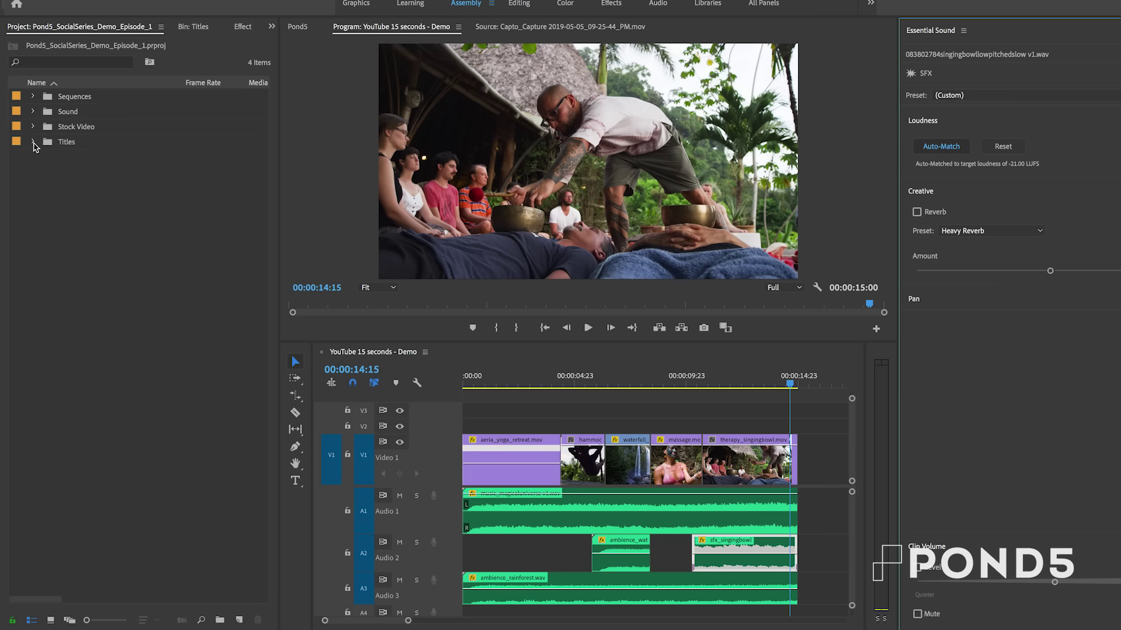
Step: Place 01_15sec_title1_alpha.mov from the Titles bin on V2 at 00:00, over the opening shot
click(44, 146)
double_click(46, 146)
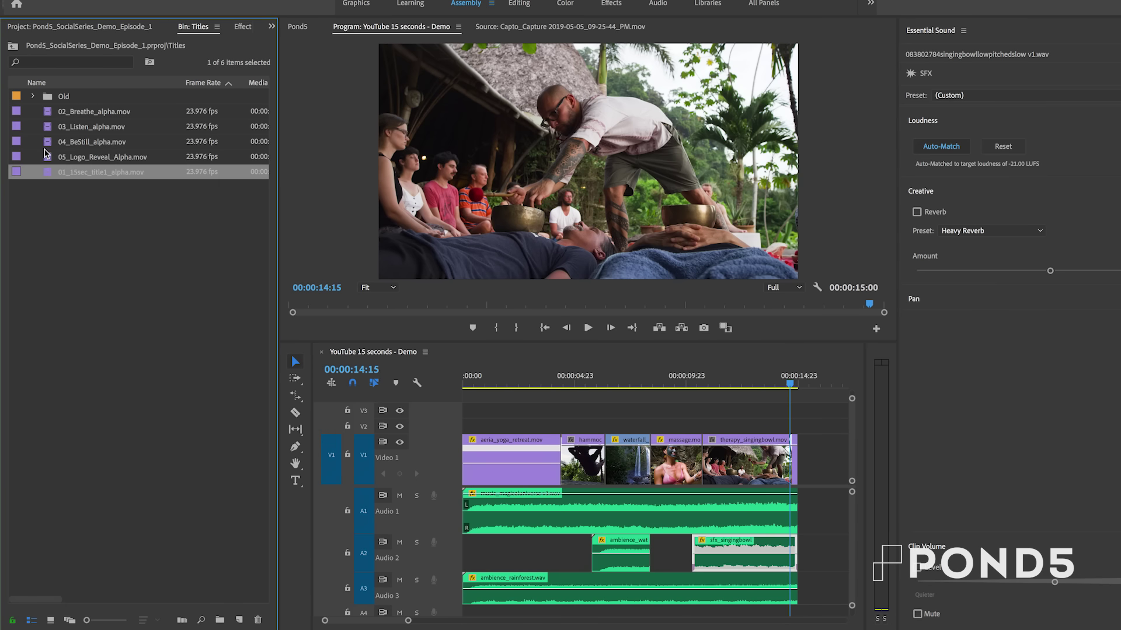
click(51, 619)
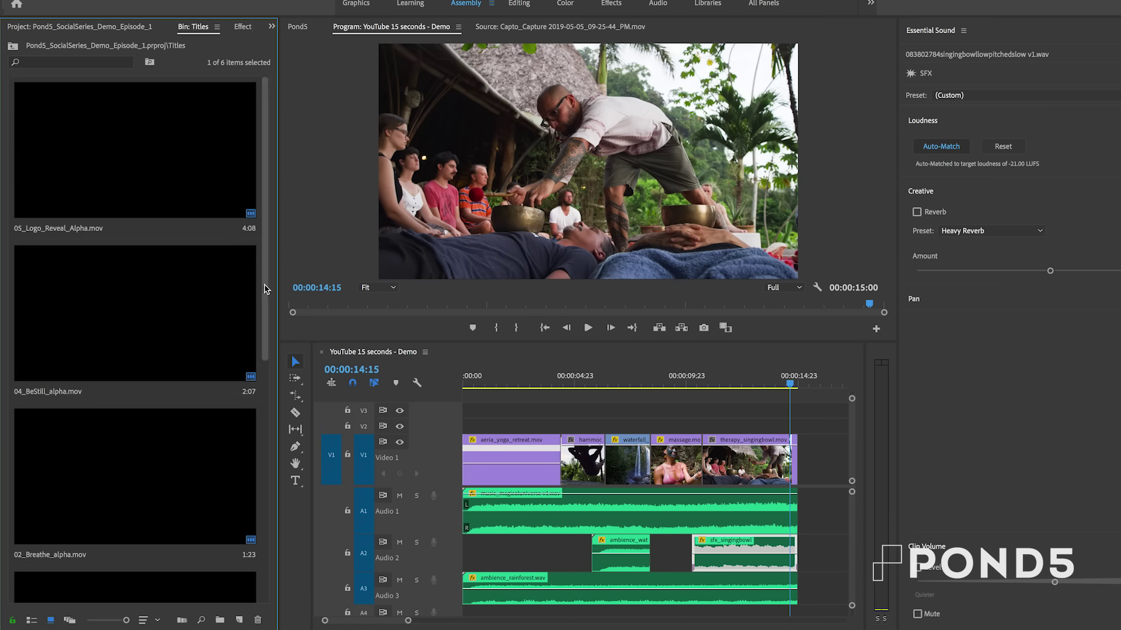
drag(268, 300, 462, 432)
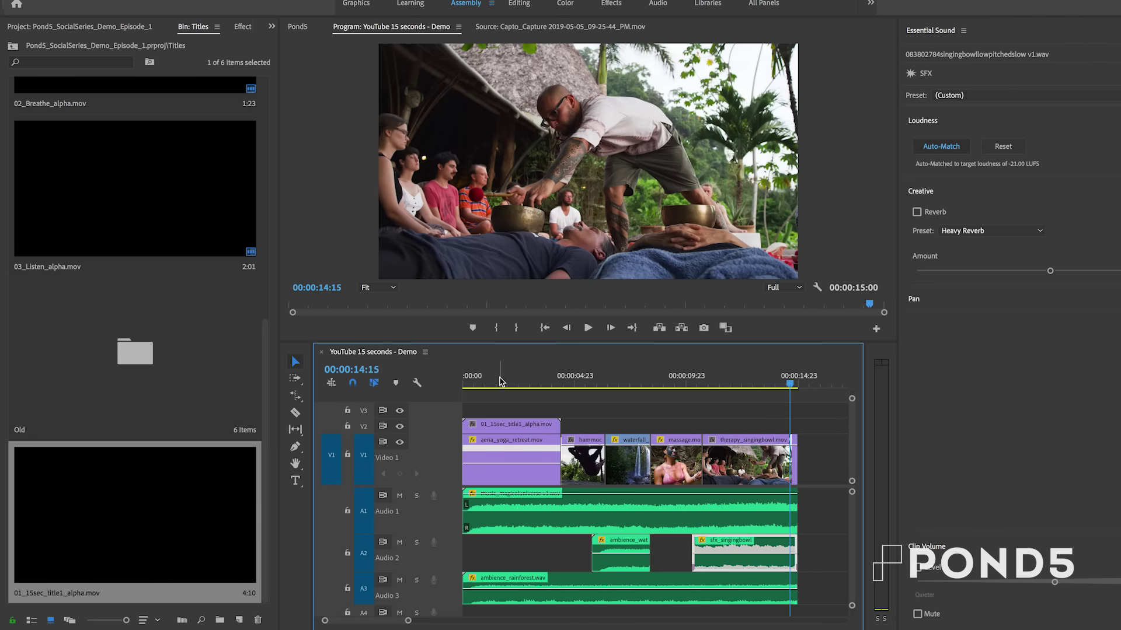
drag(483, 381, 531, 389)
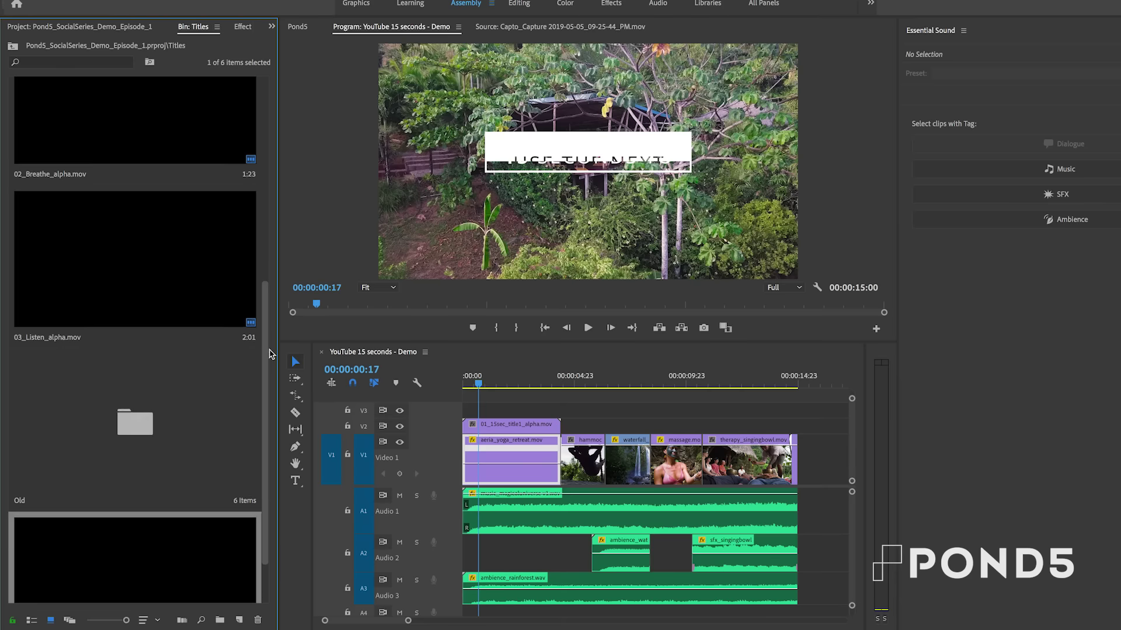
Step: Add 02_Breathe, 03_Listen and 04_BeStill titles in order on V2 and preview them
scroll(270, 265, up, 5)
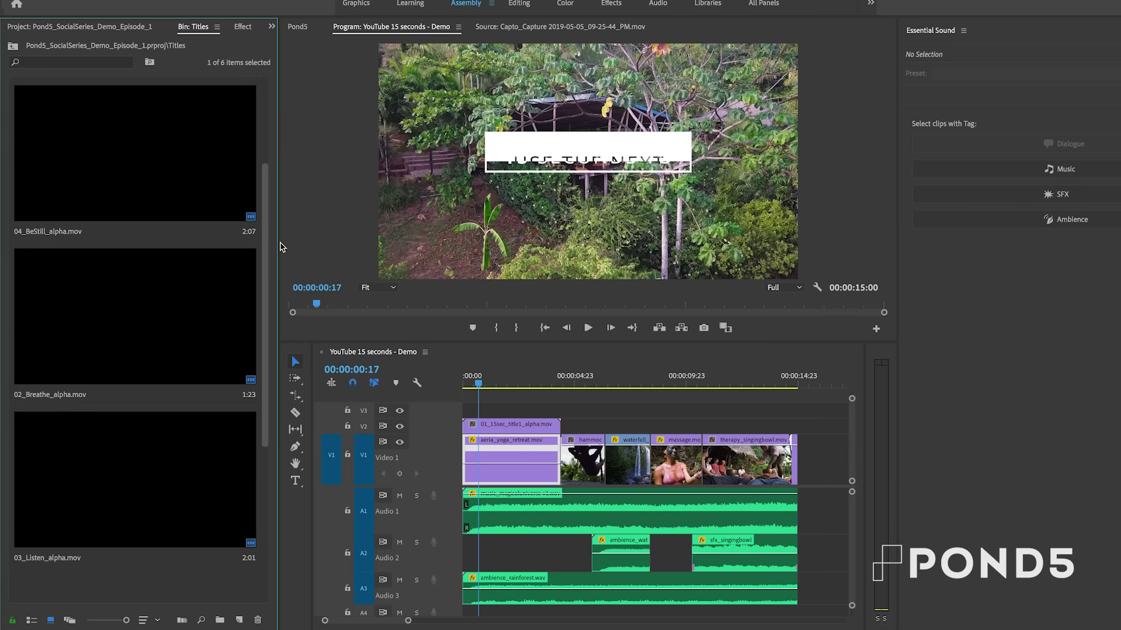
drag(126, 331, 569, 430)
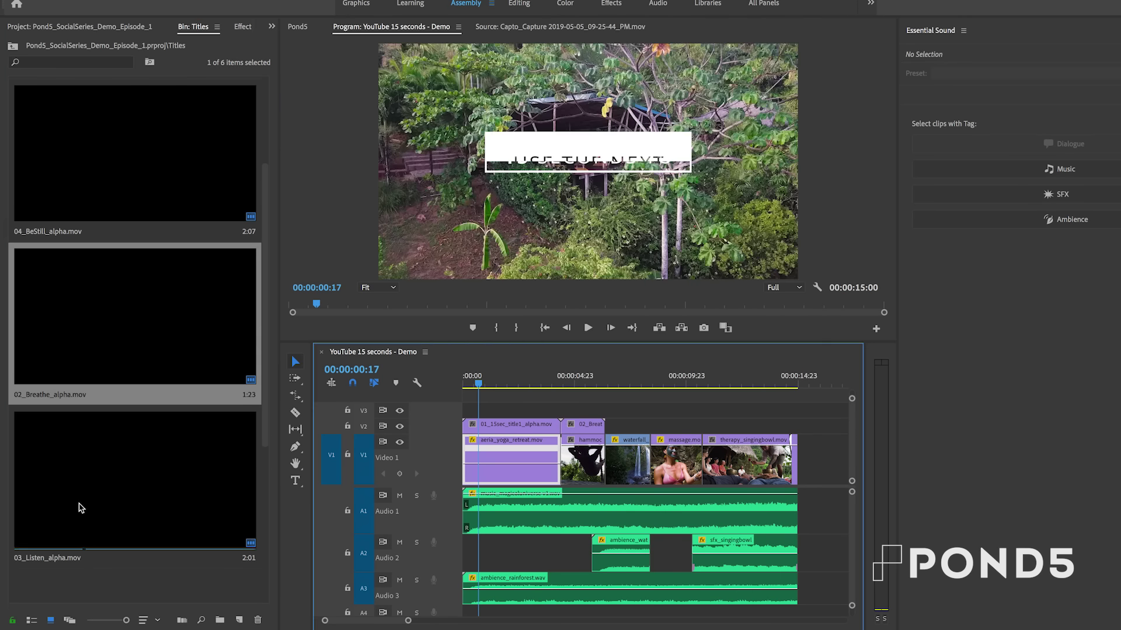
drag(52, 511, 607, 426)
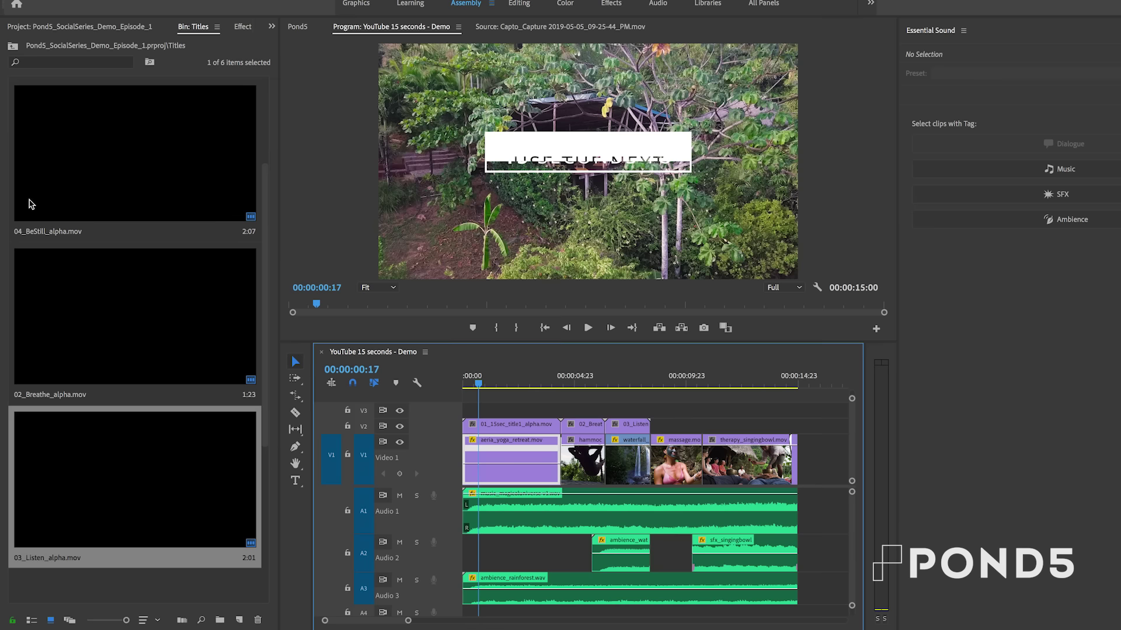
click(111, 202)
drag(111, 202, 658, 429)
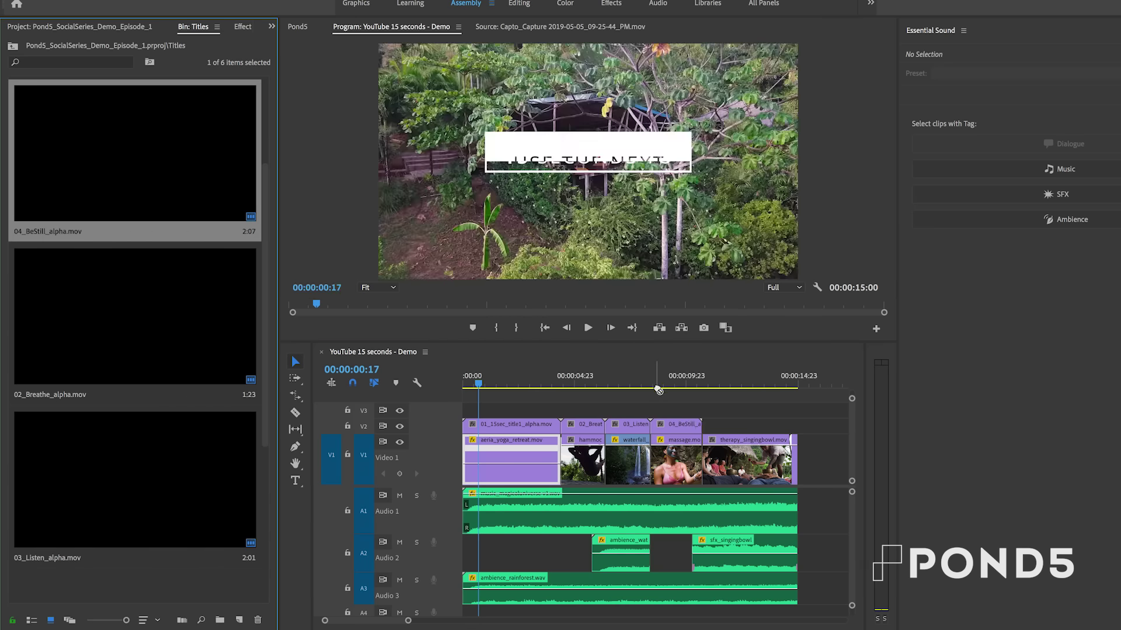
drag(656, 383, 683, 385)
drag(503, 392, 686, 420)
Step: Add 05_Logo_Reveal_Alpha.mov at the end of V2, trimmed to end at 00:00:15:00
scroll(134, 192, up, 2)
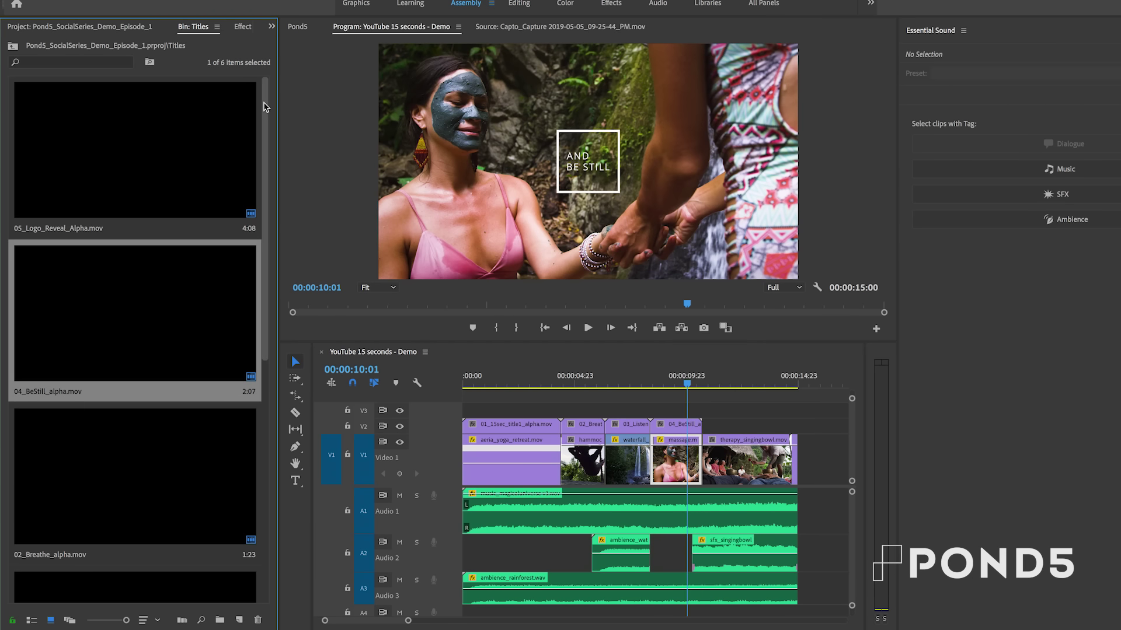
click(62, 192)
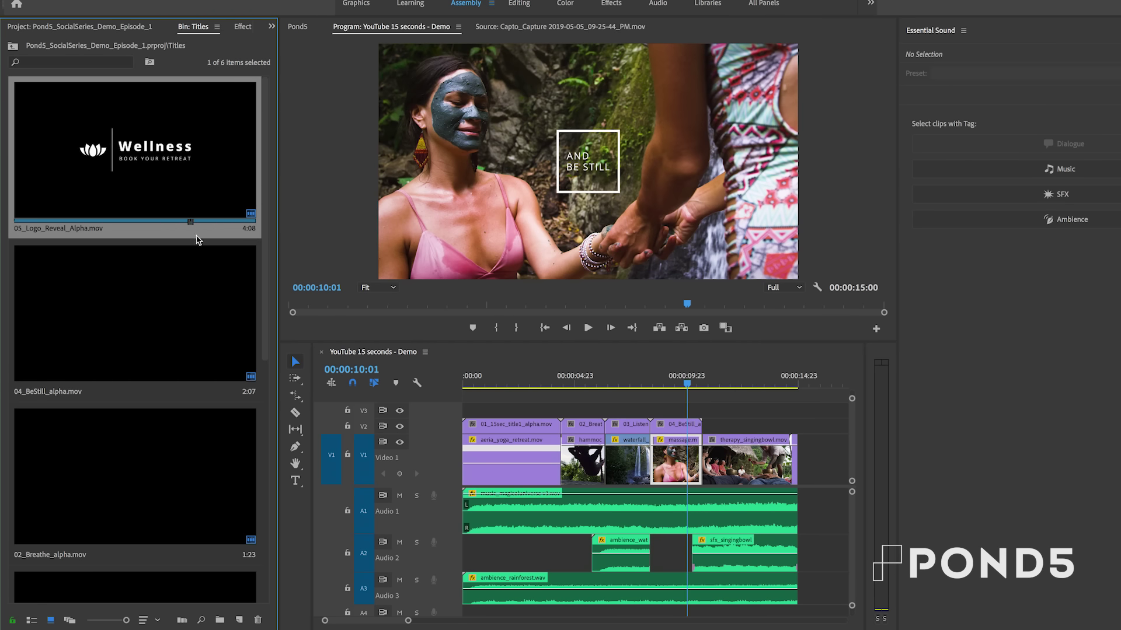
drag(157, 201, 714, 434)
drag(806, 427, 798, 426)
drag(710, 381, 757, 395)
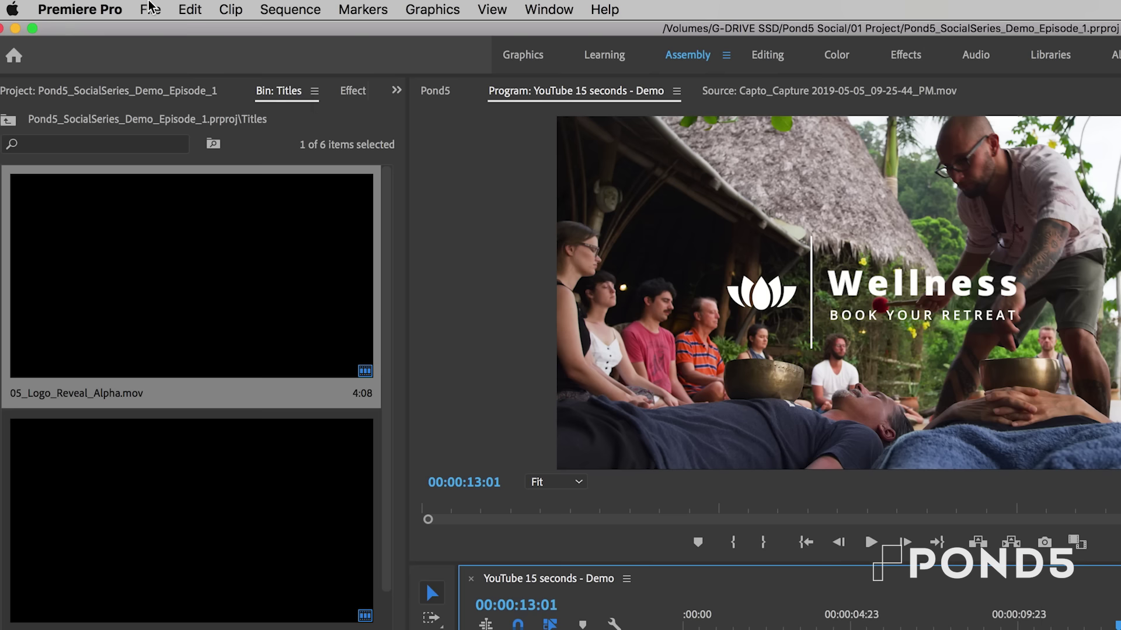
Step: Export the sequence as H.264 with the YouTube 1080p Full HD preset and start encoding
click(149, 9)
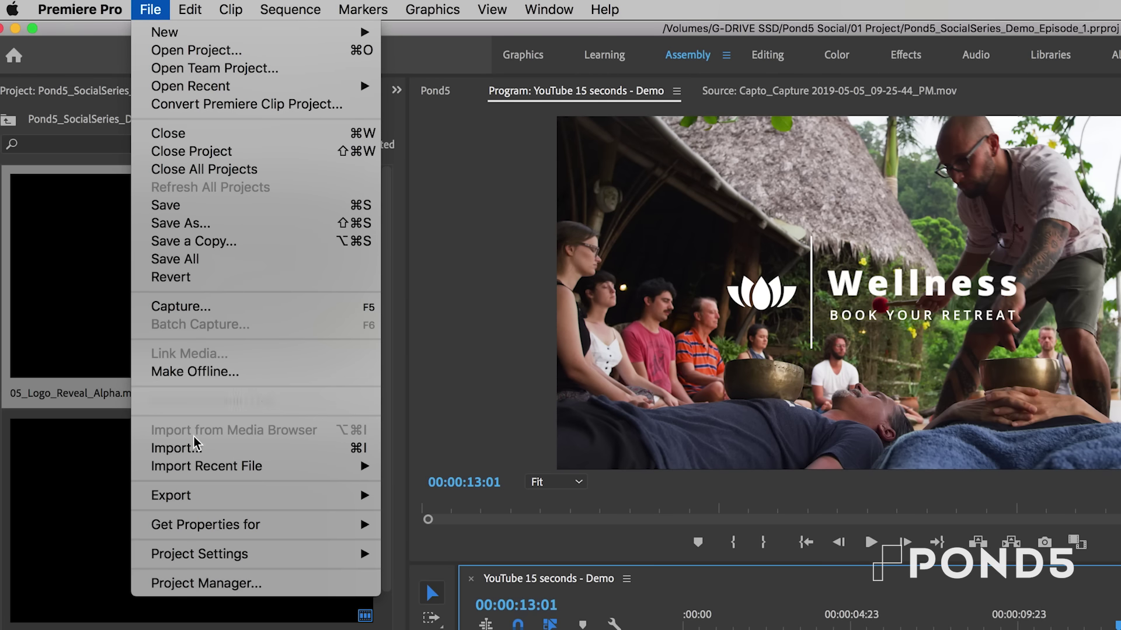
mouse_move(216, 501)
click(435, 496)
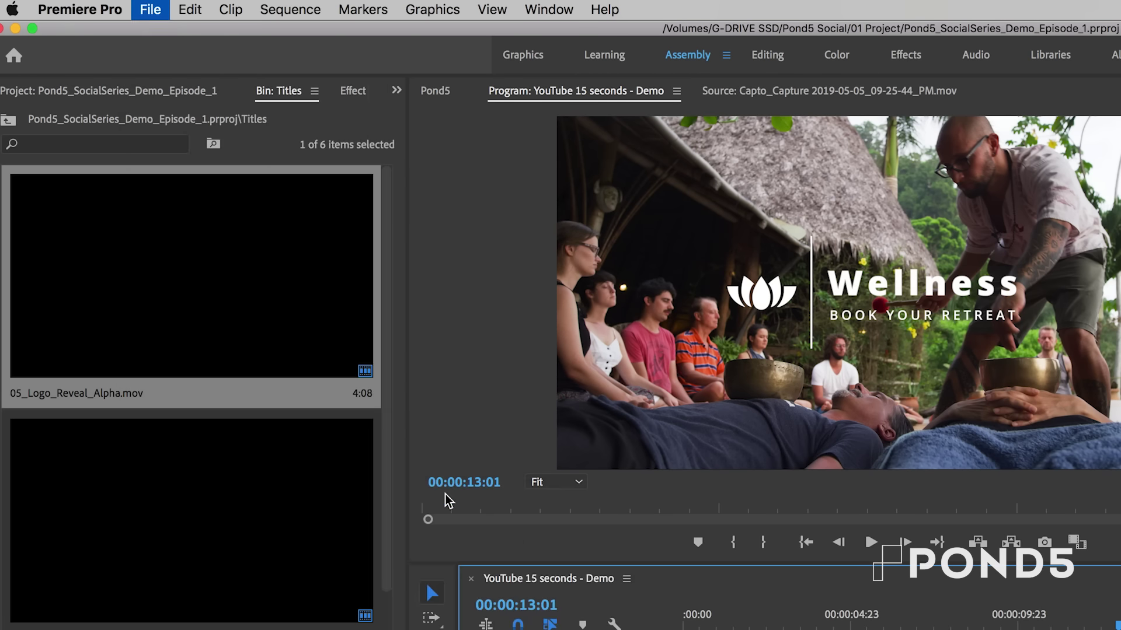
click(581, 95)
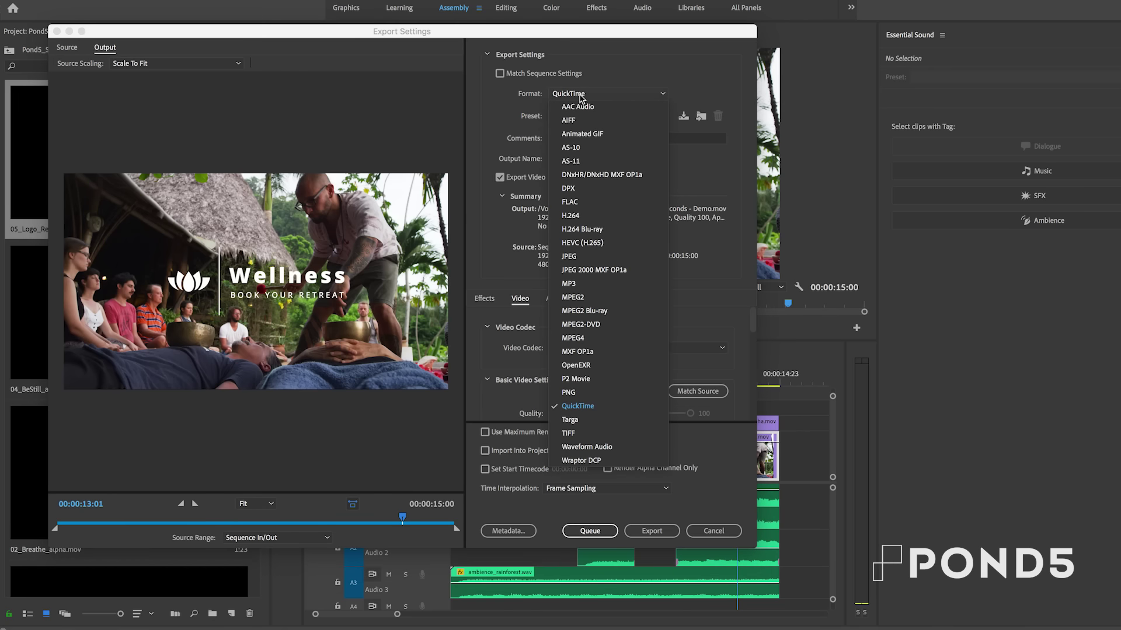
click(580, 216)
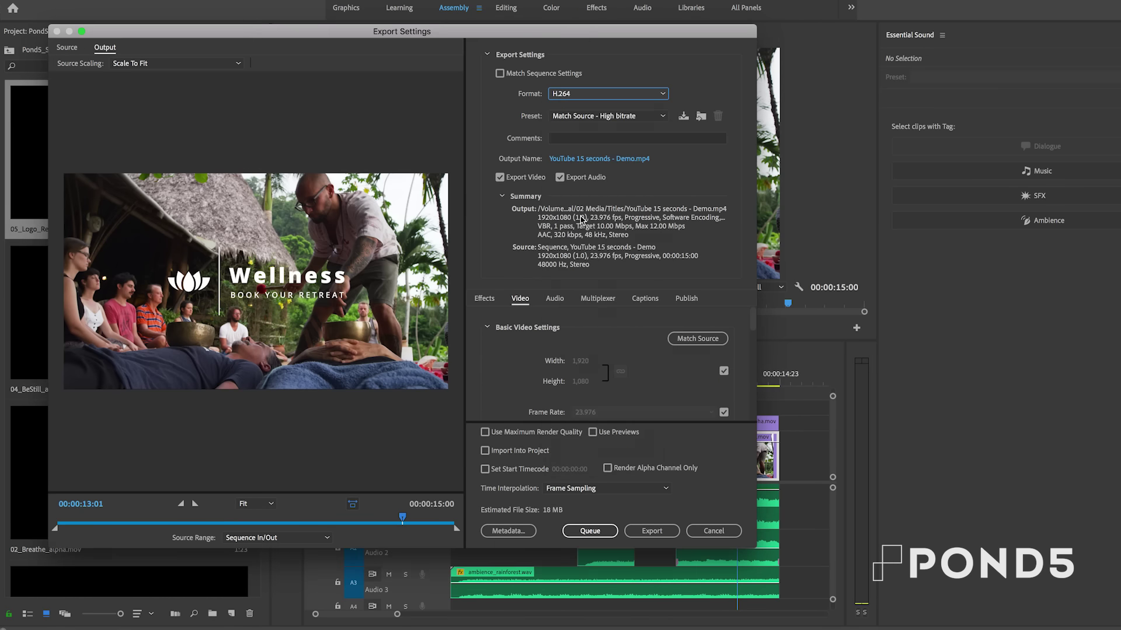
click(593, 115)
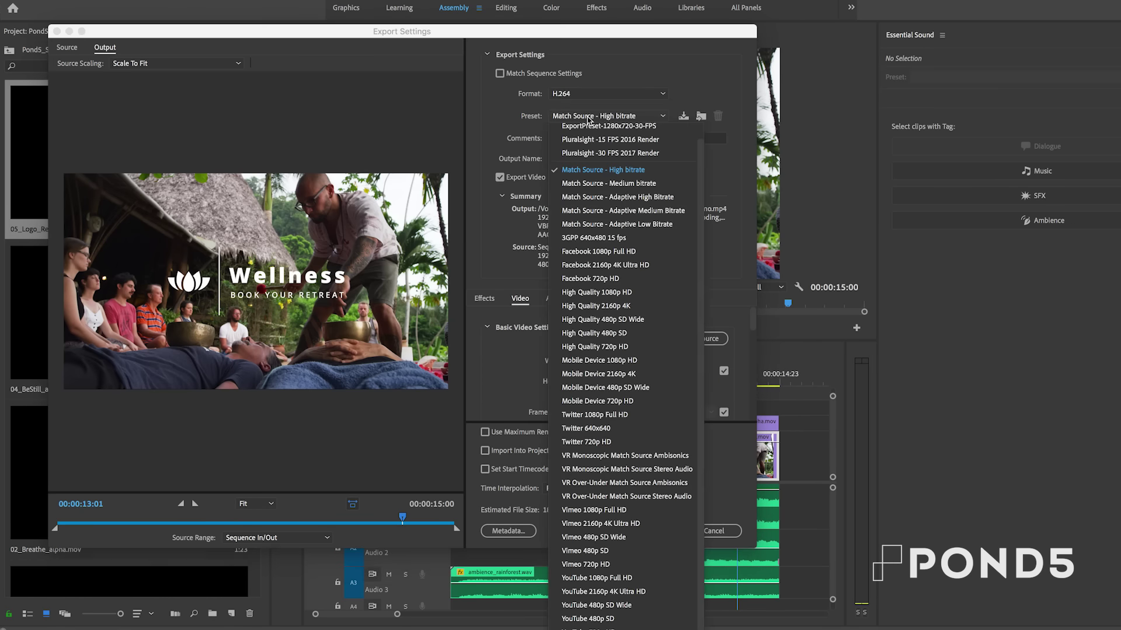
click(596, 578)
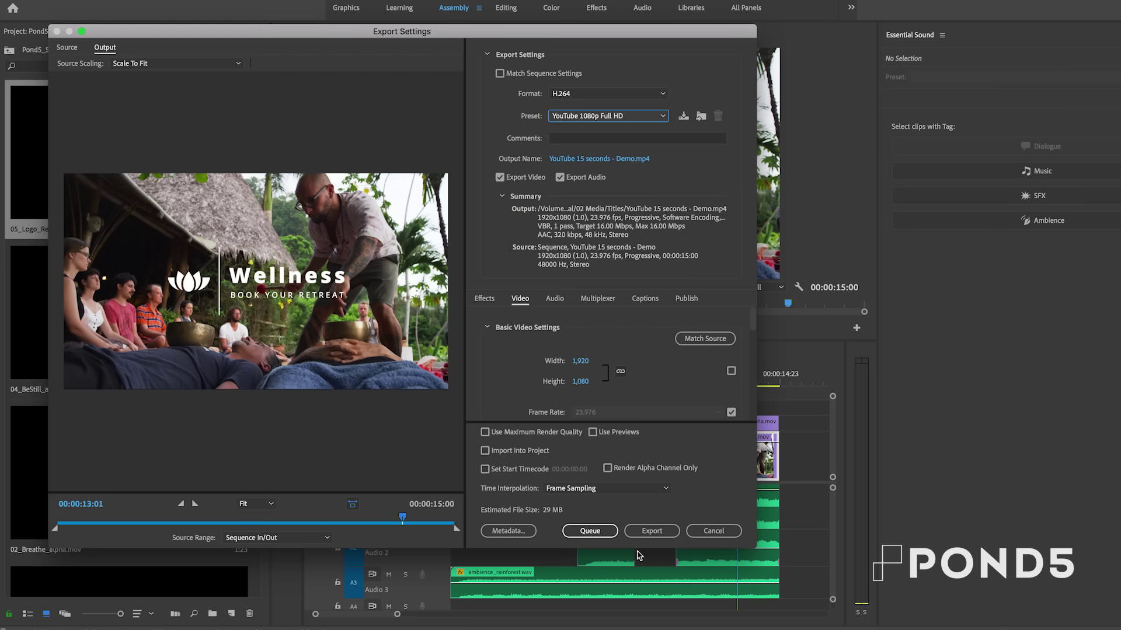
click(651, 532)
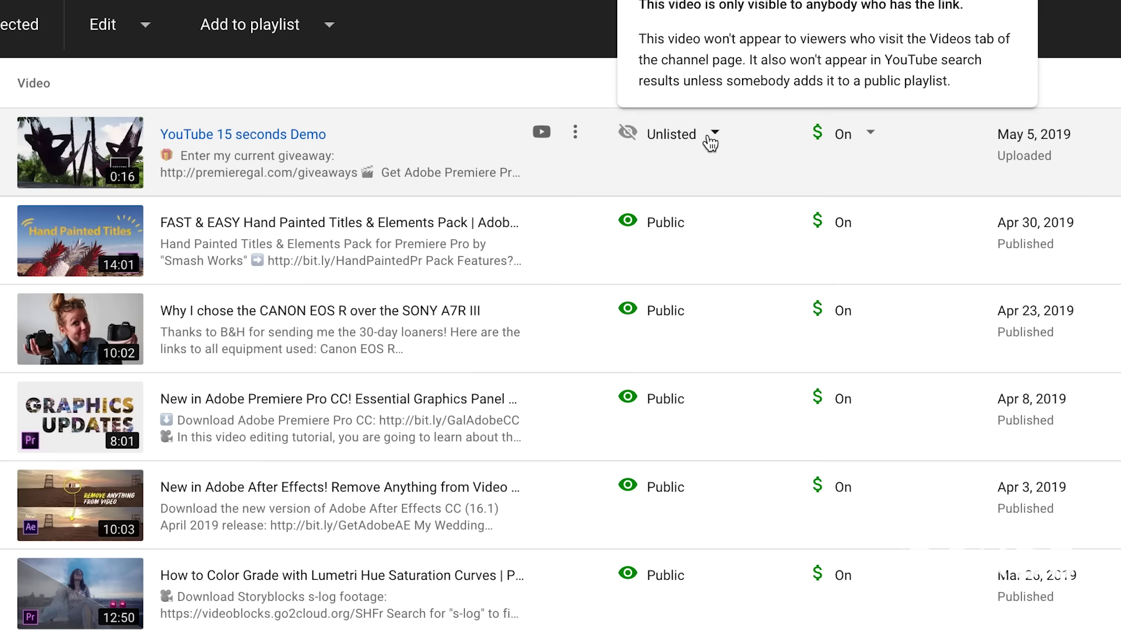
Step: Keep 'YouTube 15 seconds Demo' unlisted and choose Promote from its options menu
click(709, 139)
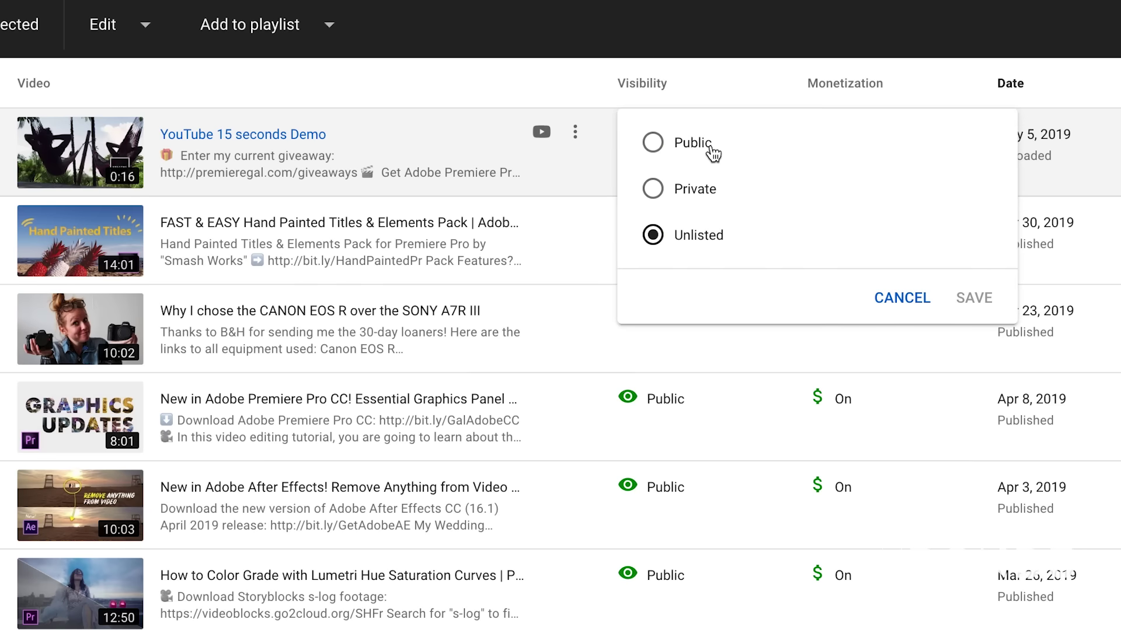
click(904, 300)
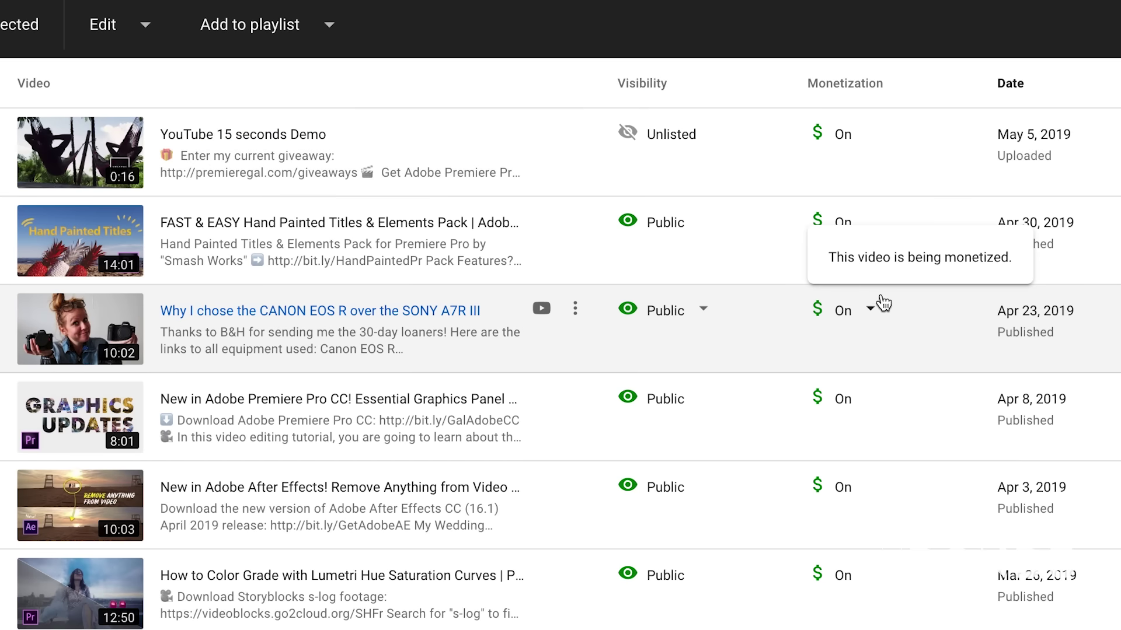
click(575, 133)
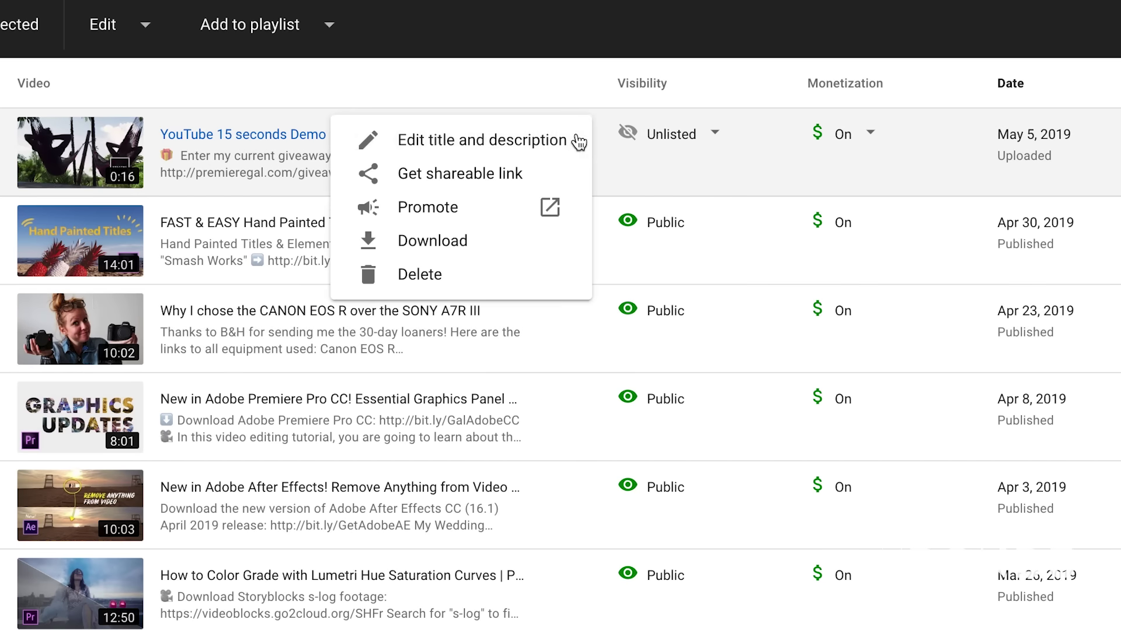
click(462, 210)
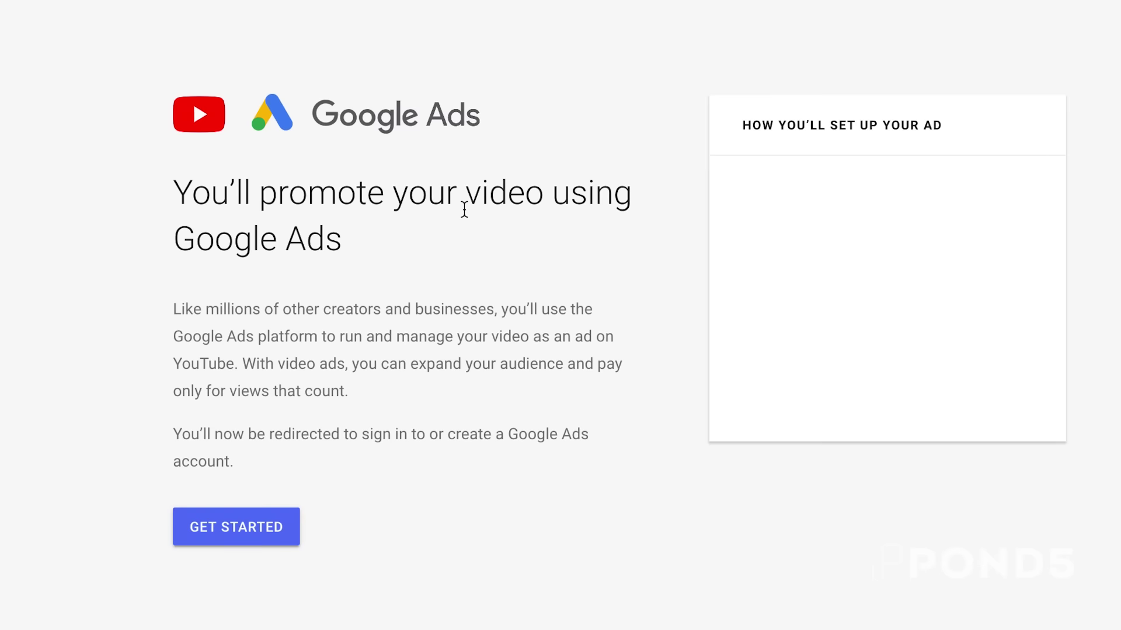